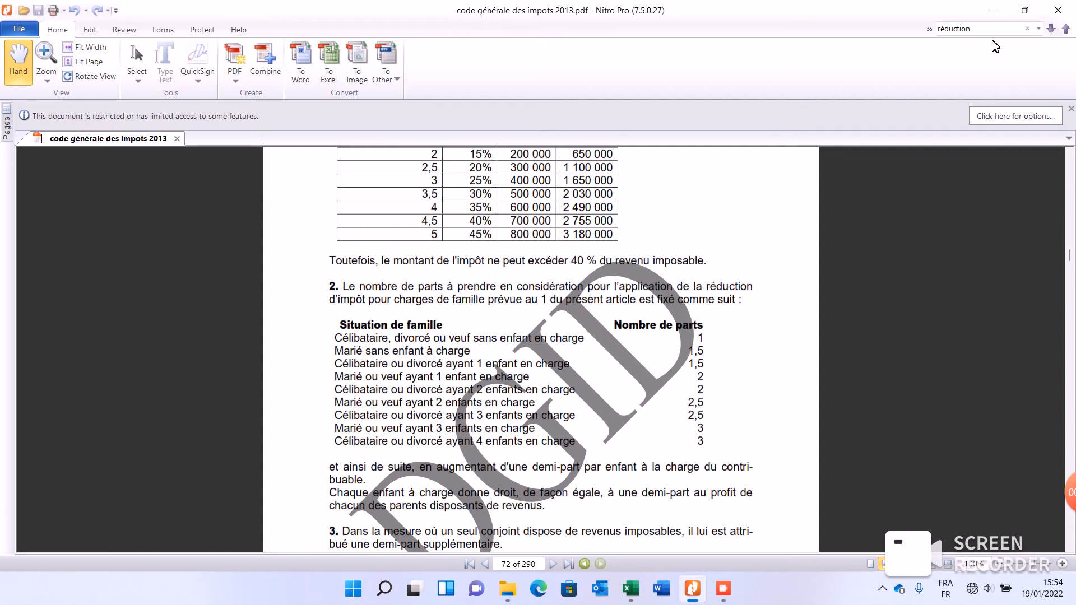
Switch to the SIMULATEUR IMPOT SUR LE REVENU SENEGAL workbook in Excel and examine the monthly gross taxable income input in B2
click(997, 11)
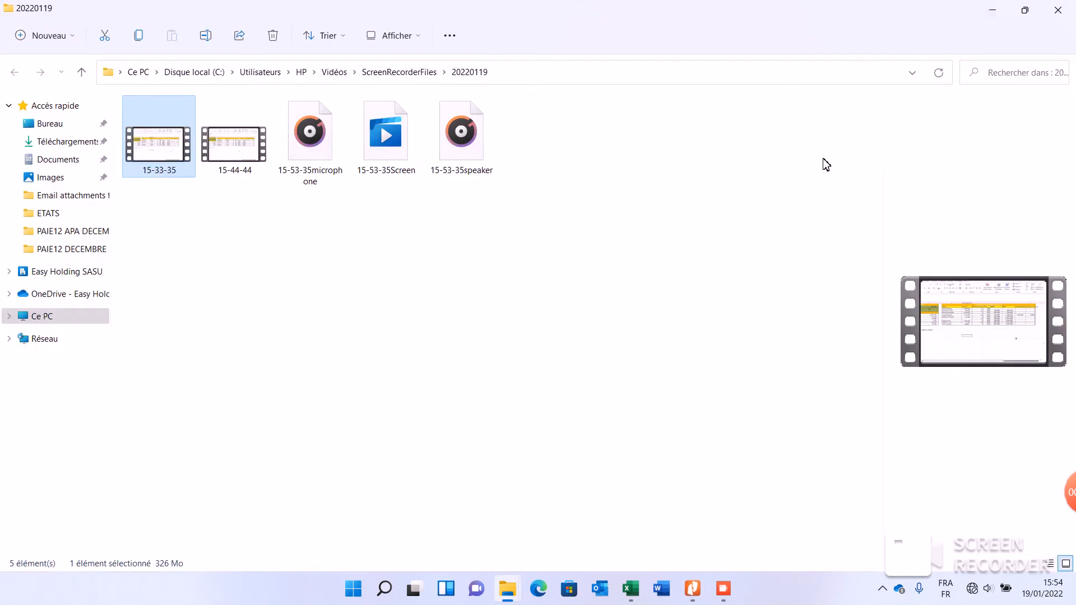
click(630, 590)
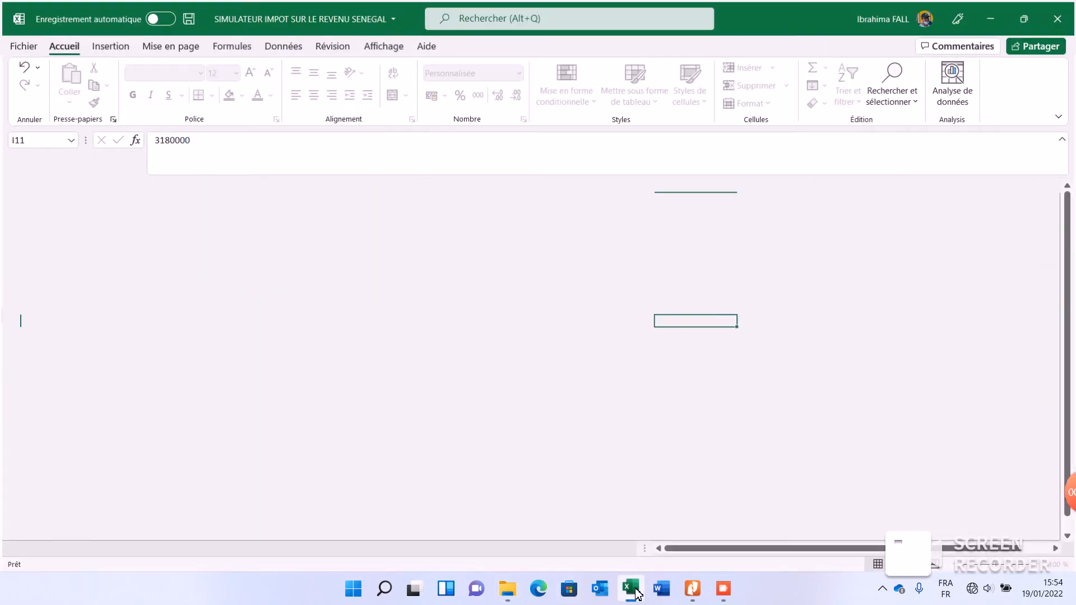
click(407, 443)
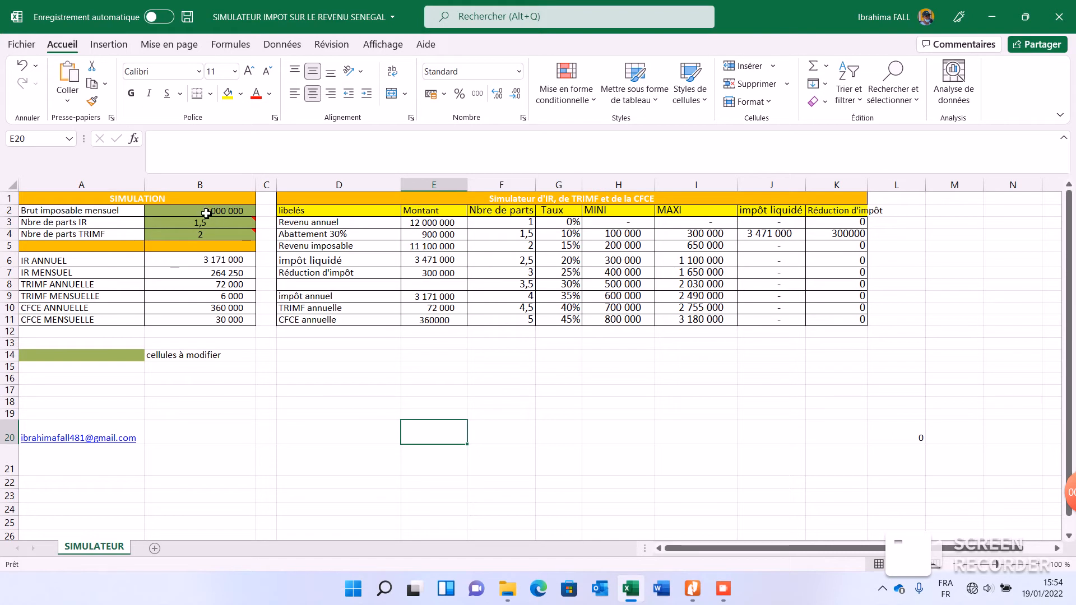
click(206, 213)
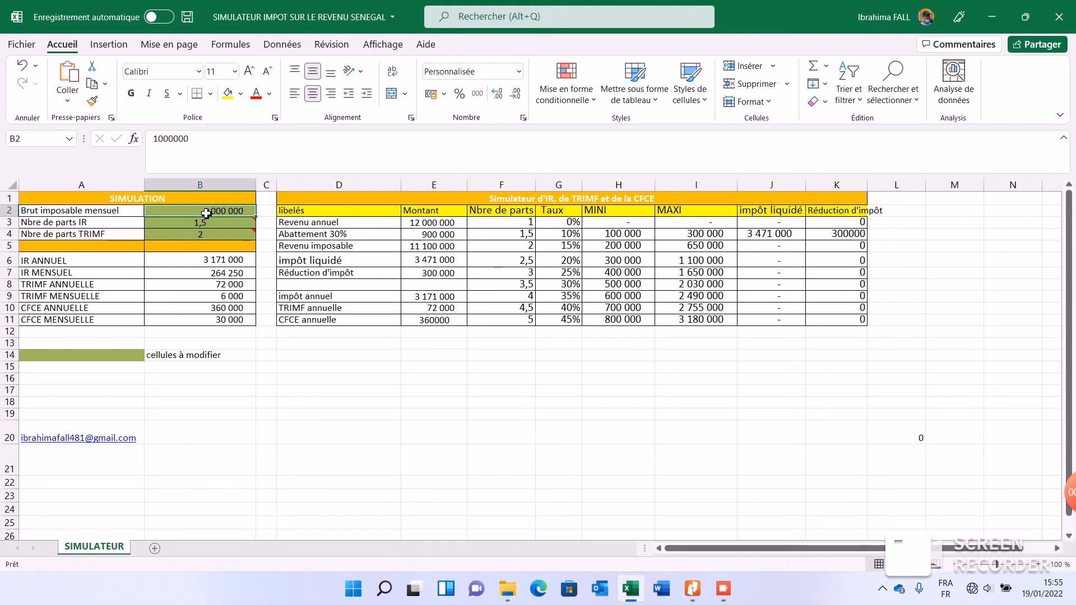
click(220, 247)
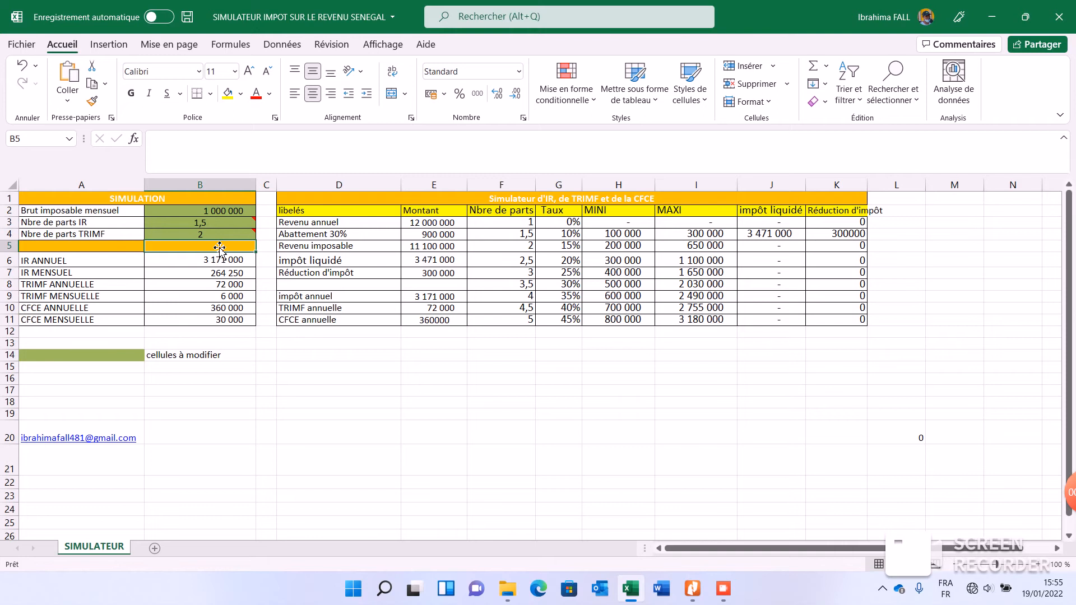
click(207, 214)
Examine the formulas for annual income, taxable income and impôt liquidé in E3, E5 and E6, along with their labels
click(440, 225)
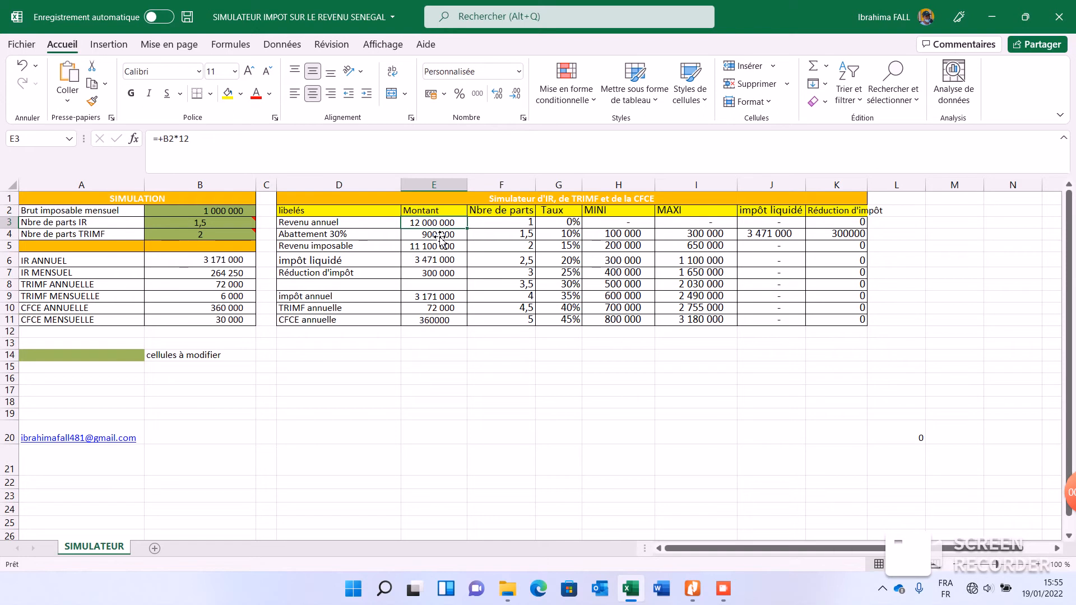
click(432, 249)
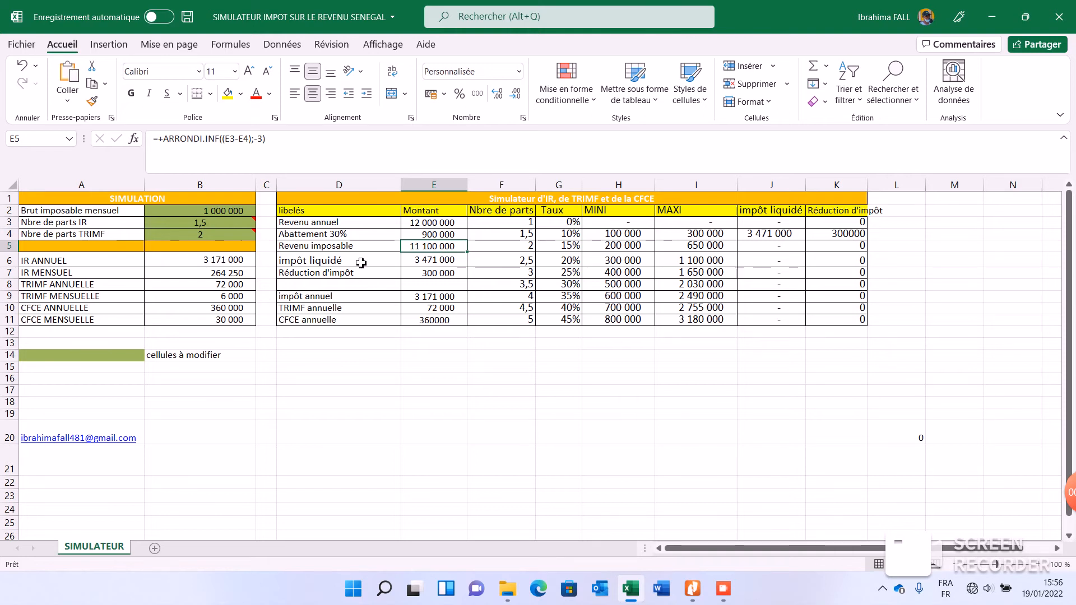
click(337, 224)
click(363, 238)
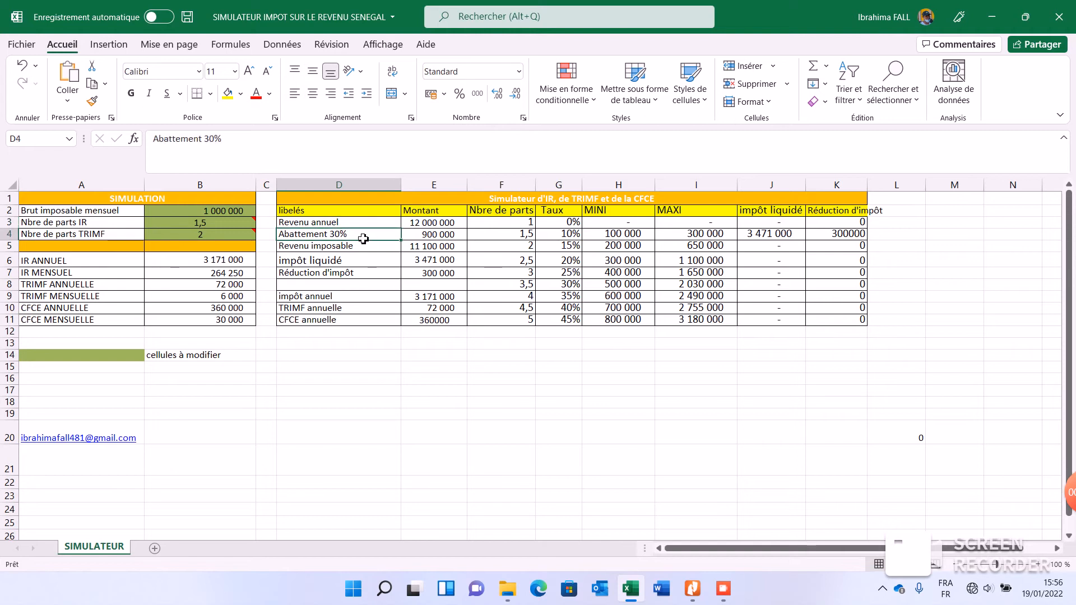
click(393, 248)
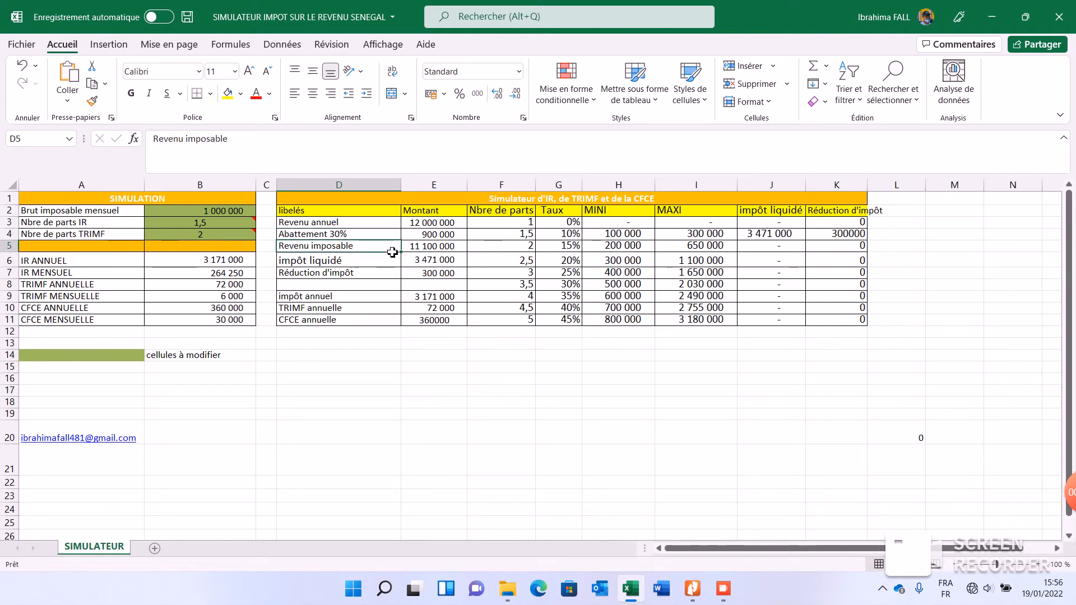
click(426, 250)
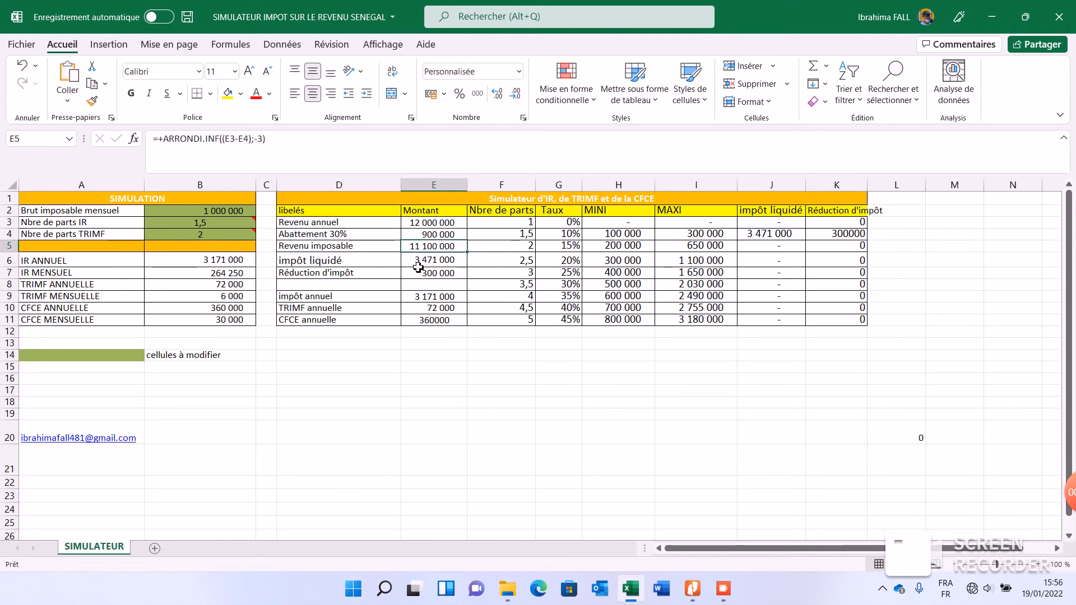
click(414, 260)
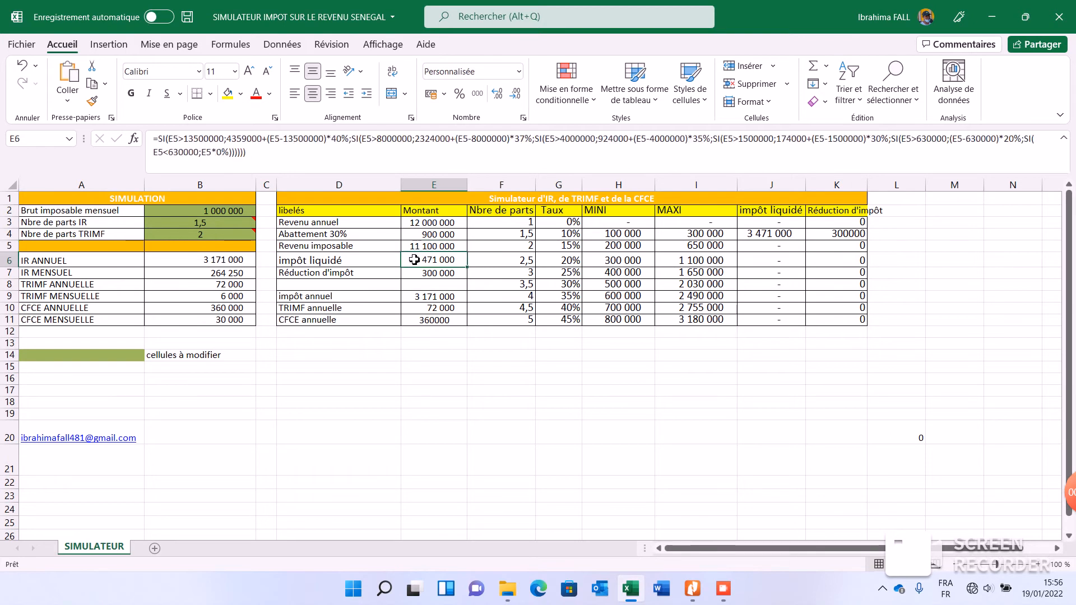
click(372, 261)
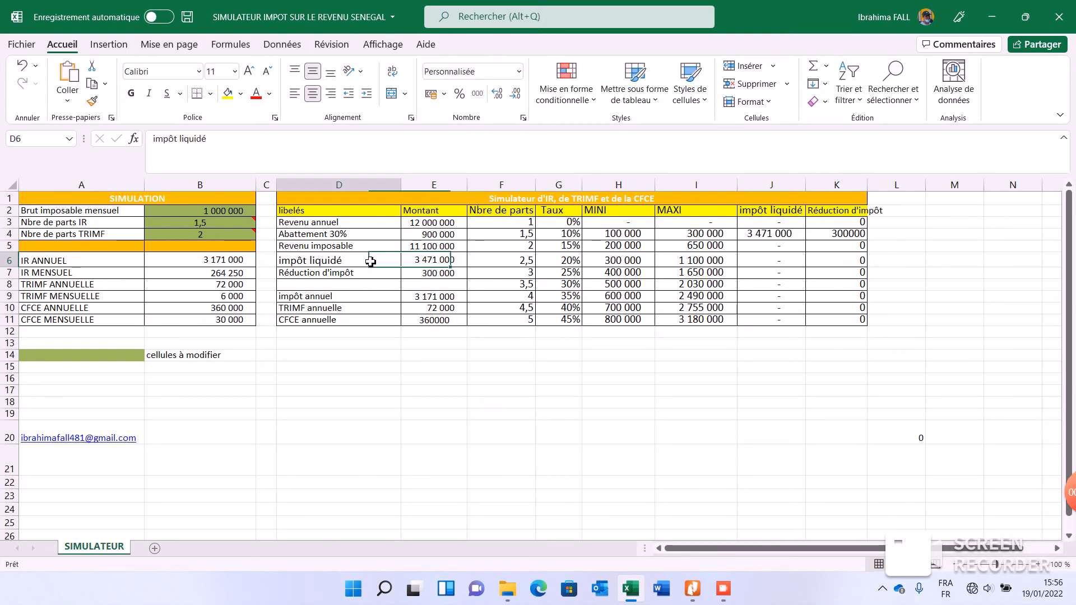
click(413, 264)
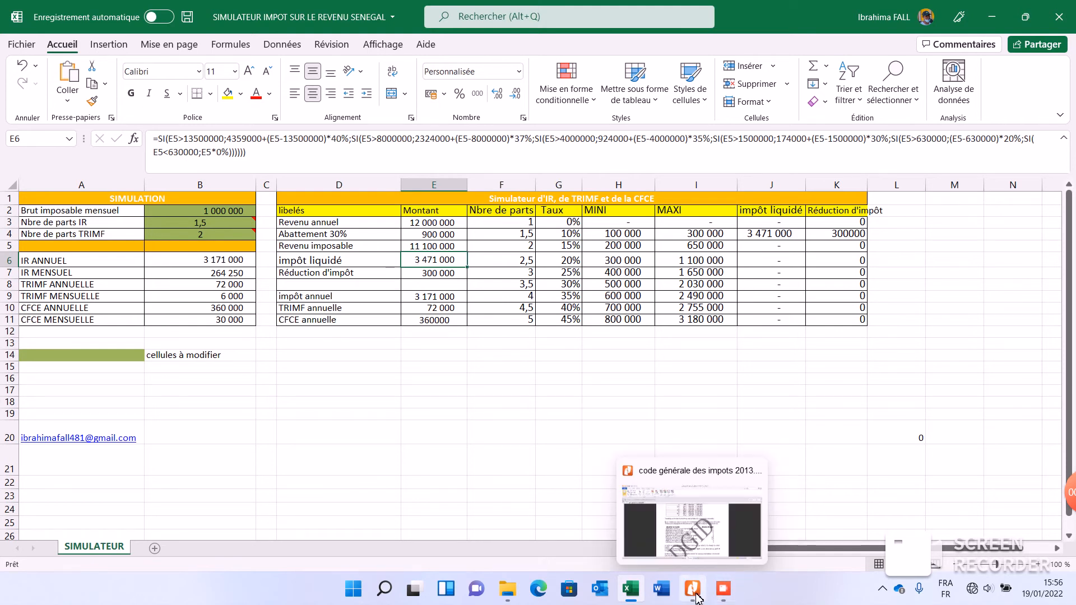
Switch to the tax code PDF in Nitro Pro and consult the Article 173 income tax brackets and rates
click(703, 504)
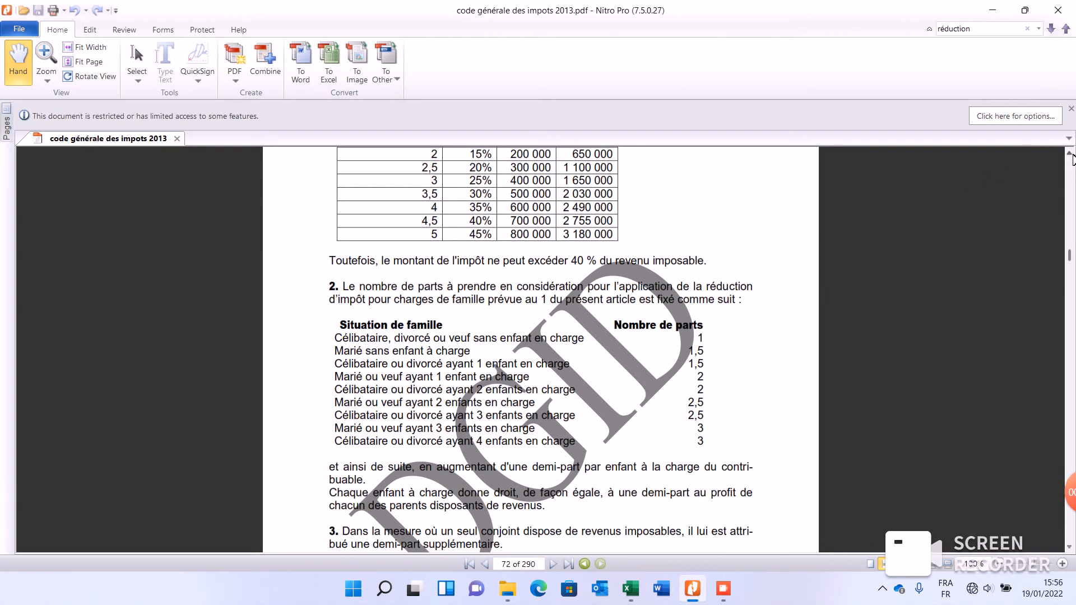
scroll(1072, 159, up, 3)
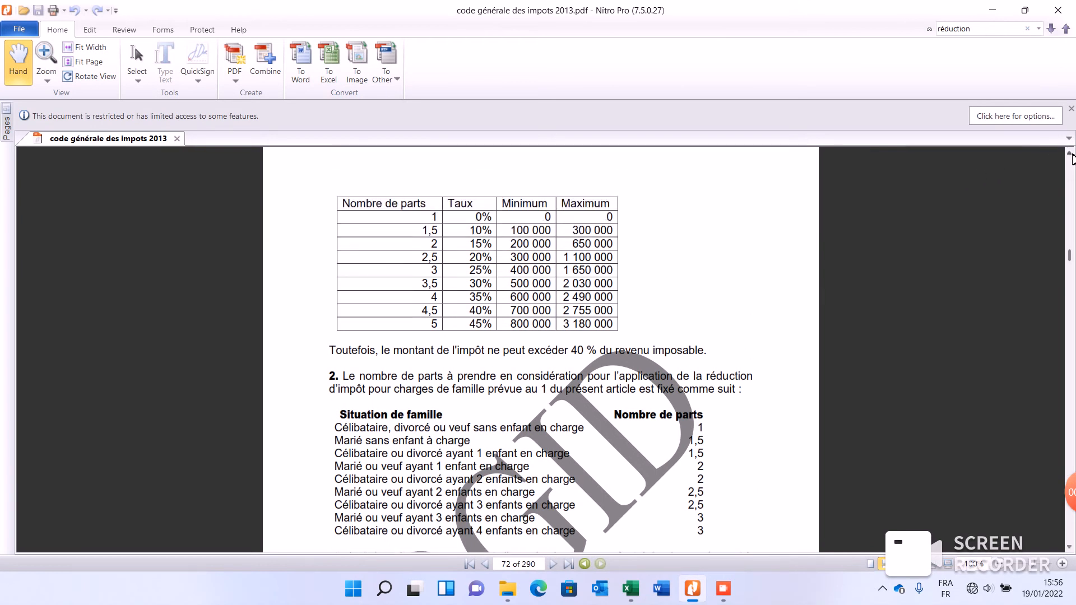
scroll(1072, 158, up, 10)
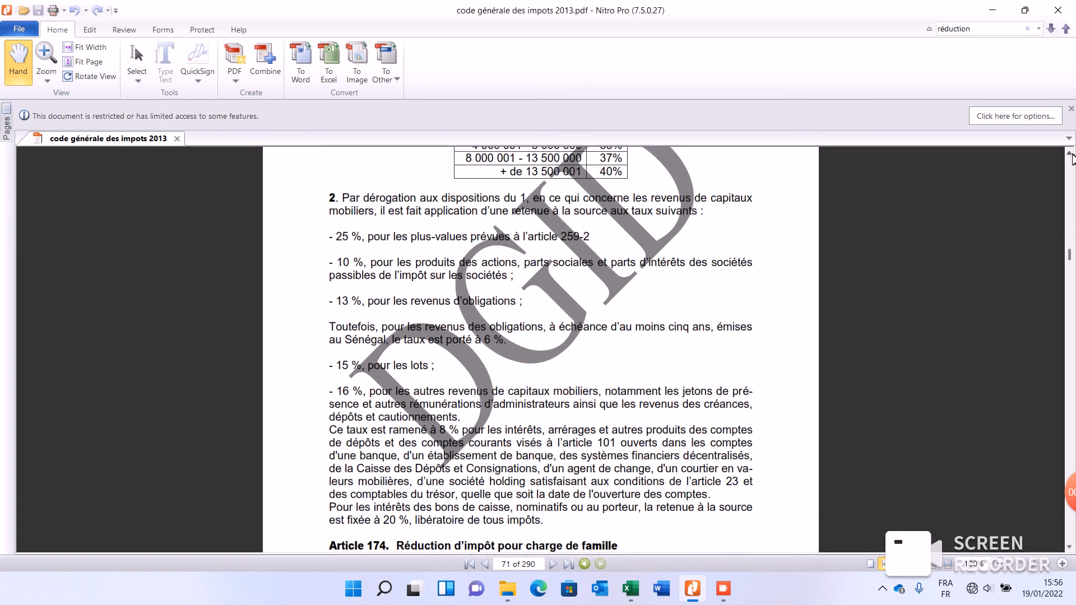
scroll(1071, 159, up, 5)
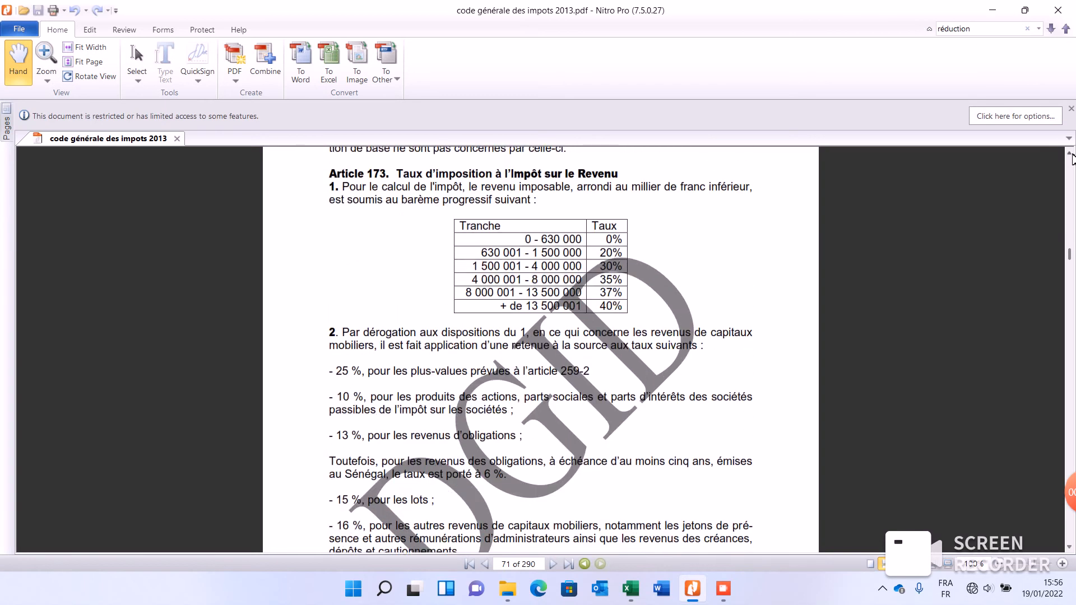
scroll(1072, 158, up, 2)
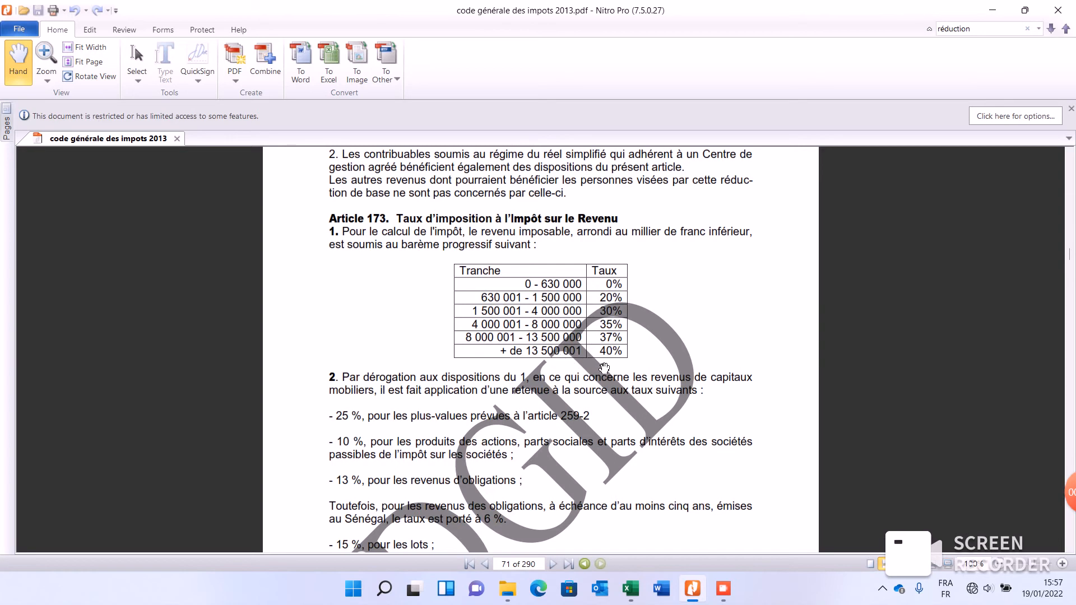
click(988, 11)
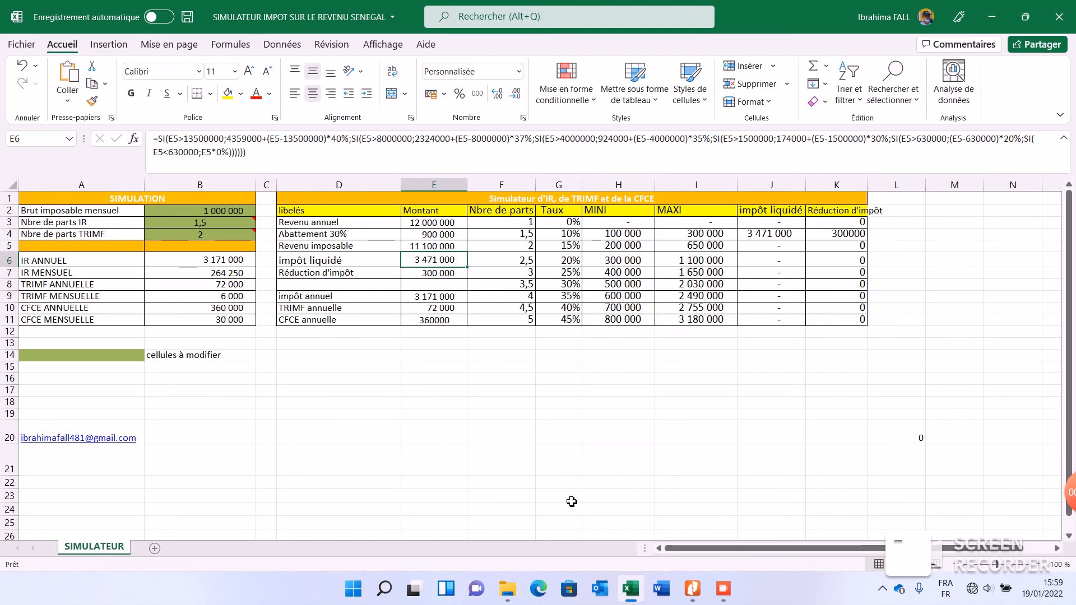
Reopen the tax code PDF and review the family-charge reduction table and the number of parts per family situation
mouse_move(718, 577)
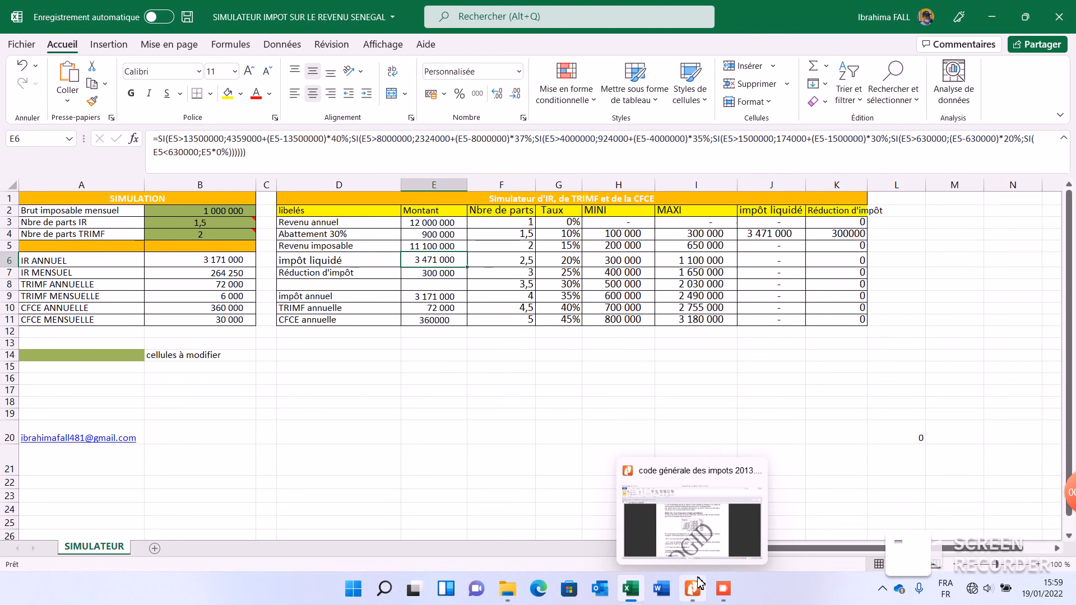
click(697, 586)
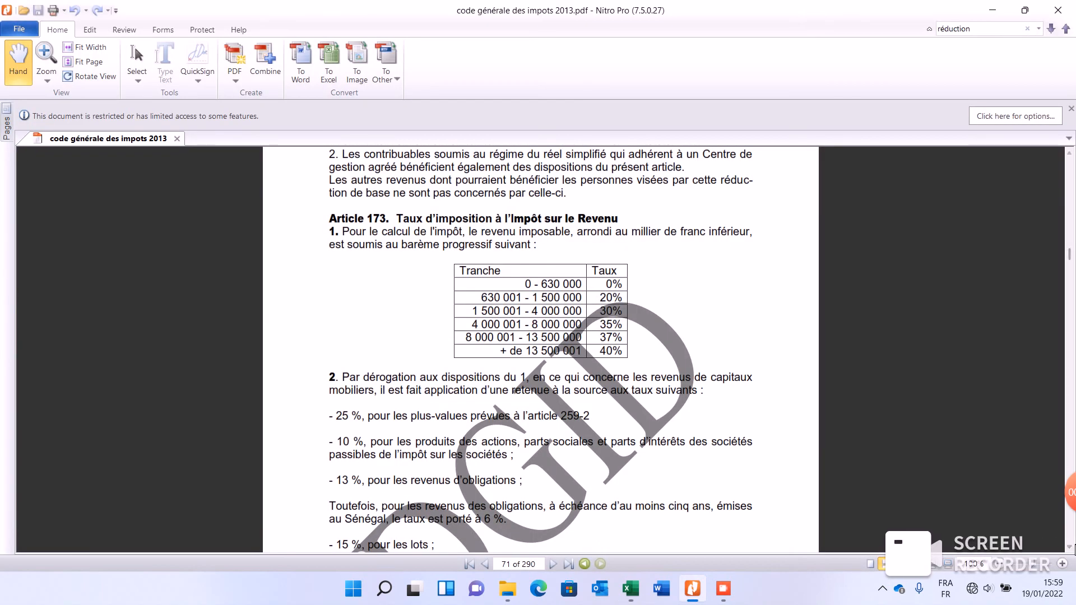
click(1070, 548)
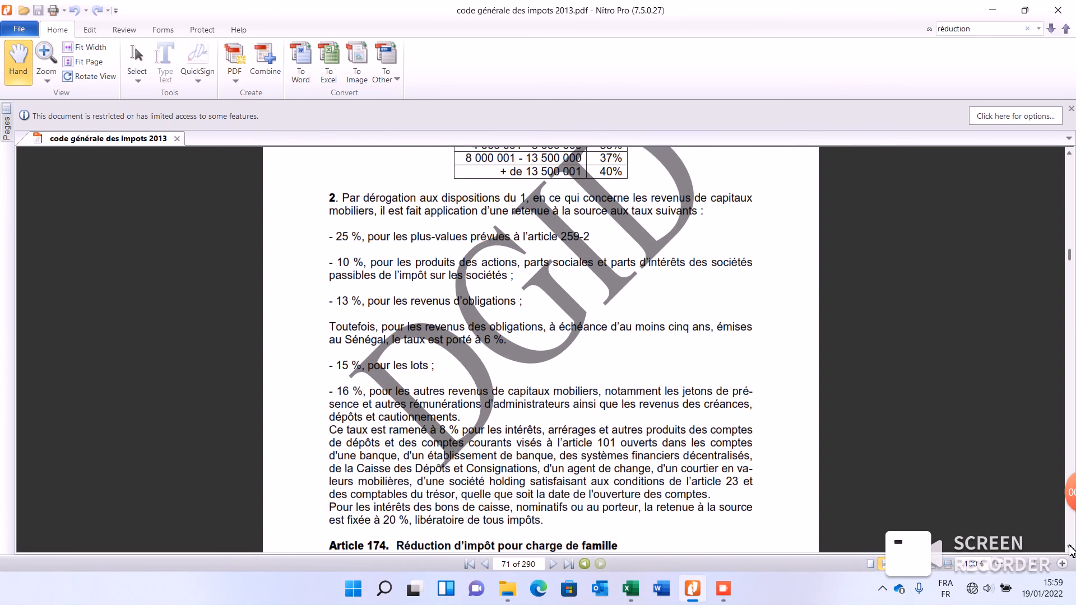
click(1070, 549)
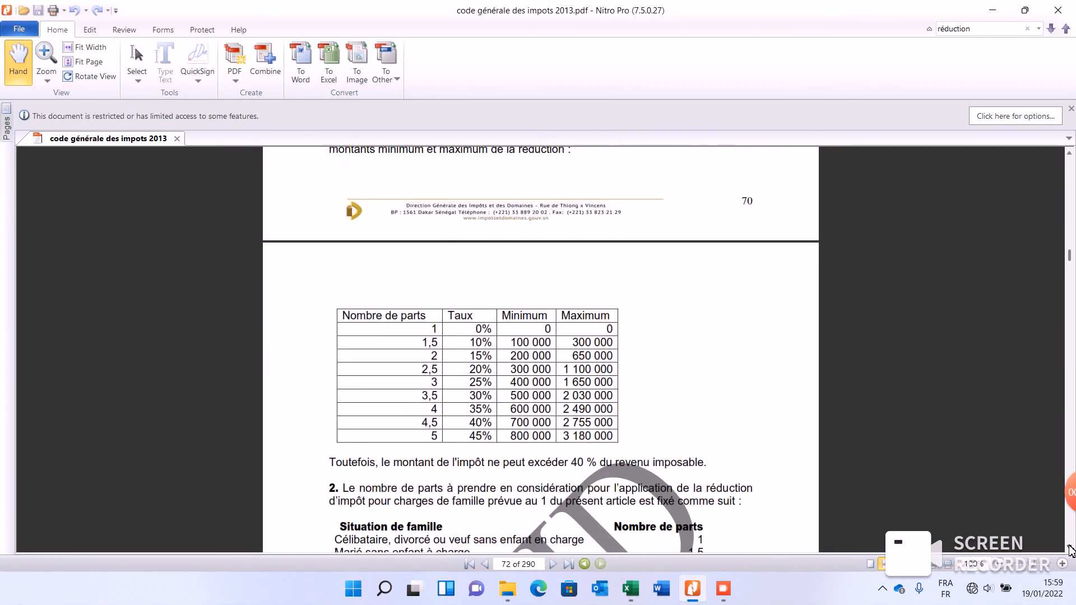
click(1070, 549)
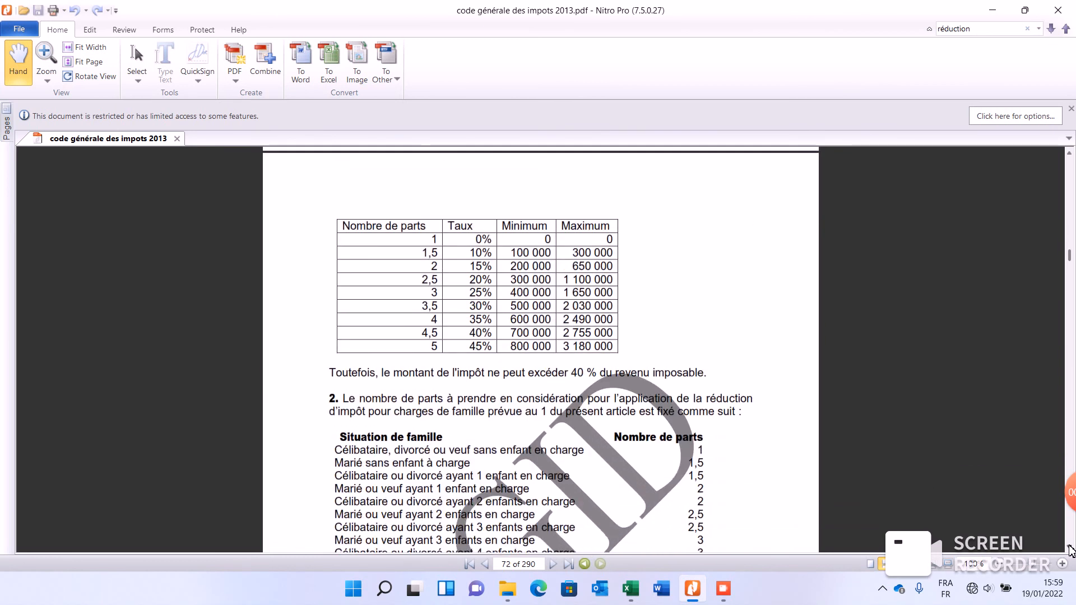
click(1070, 549)
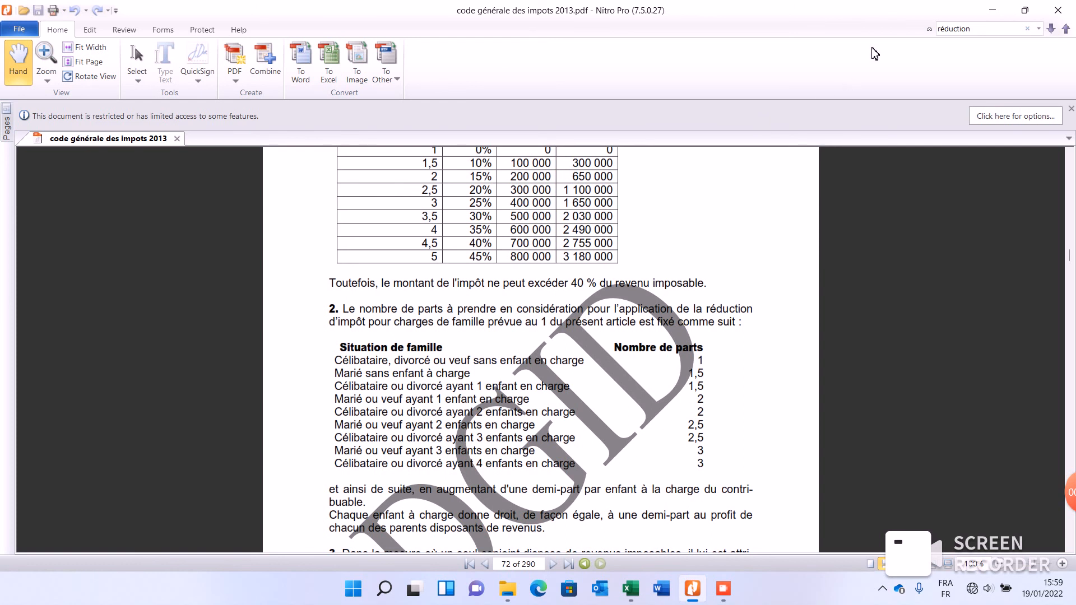
click(987, 9)
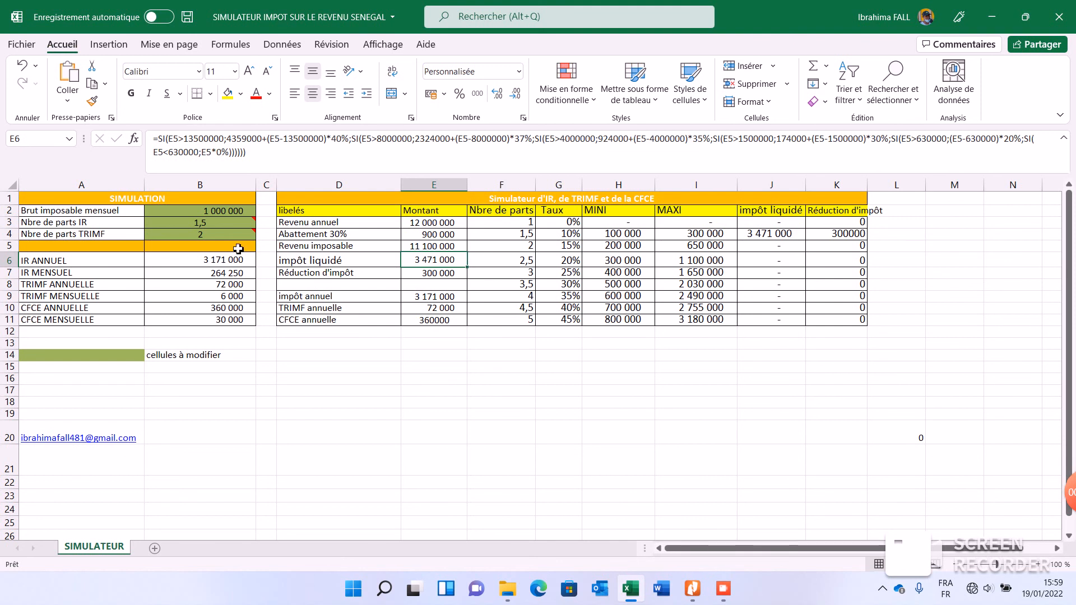
Check the number of IR parts in B3 against the 1,5-part row's rate, minimum, maximum and tax reduction formula in K4
mouse_move(228, 241)
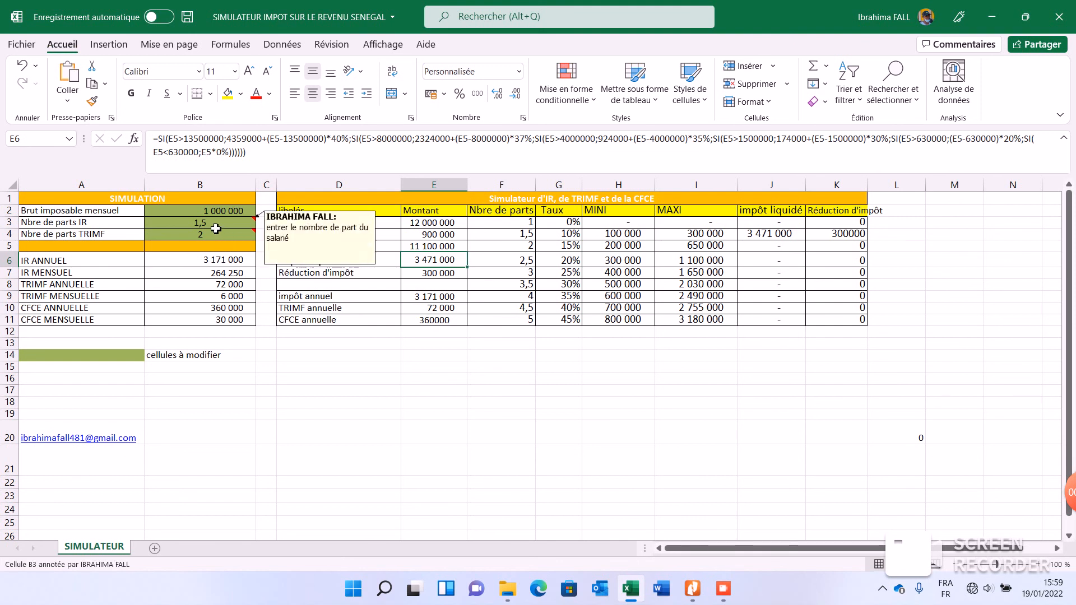
click(215, 228)
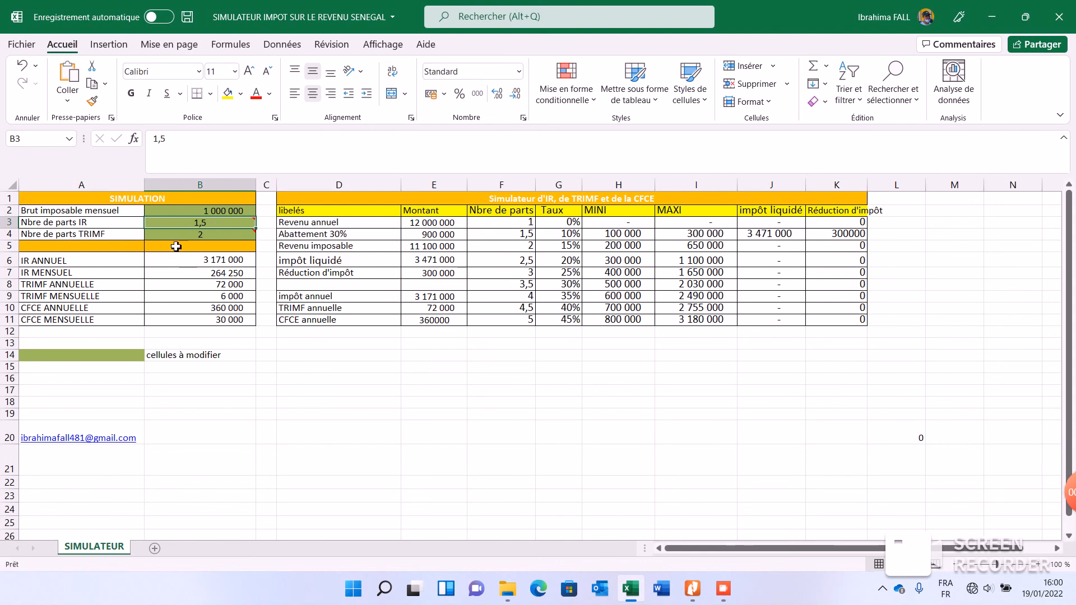
mouse_move(168, 238)
click(527, 234)
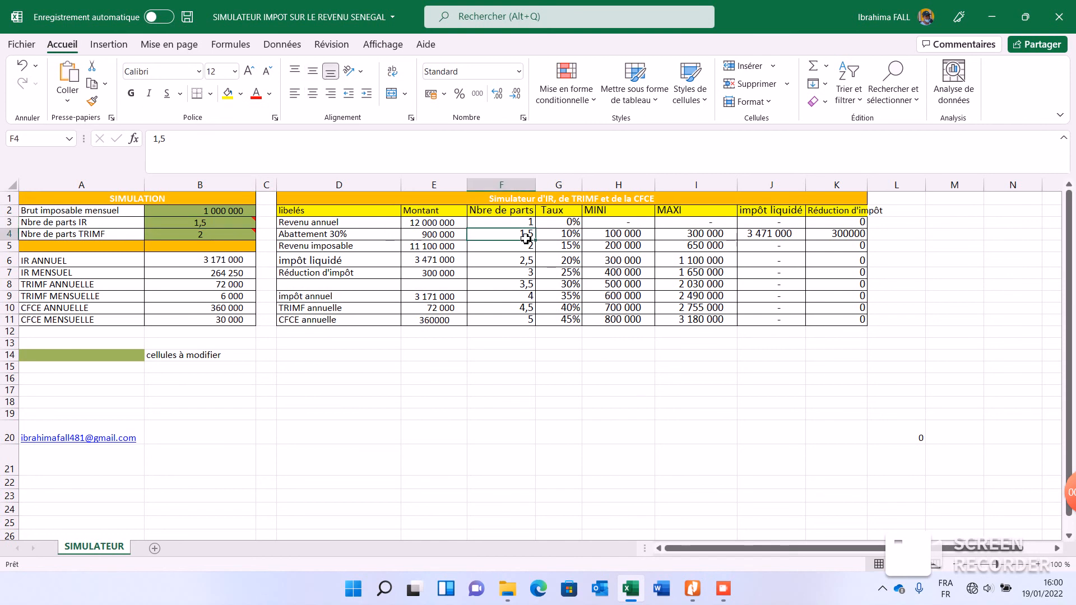
click(556, 236)
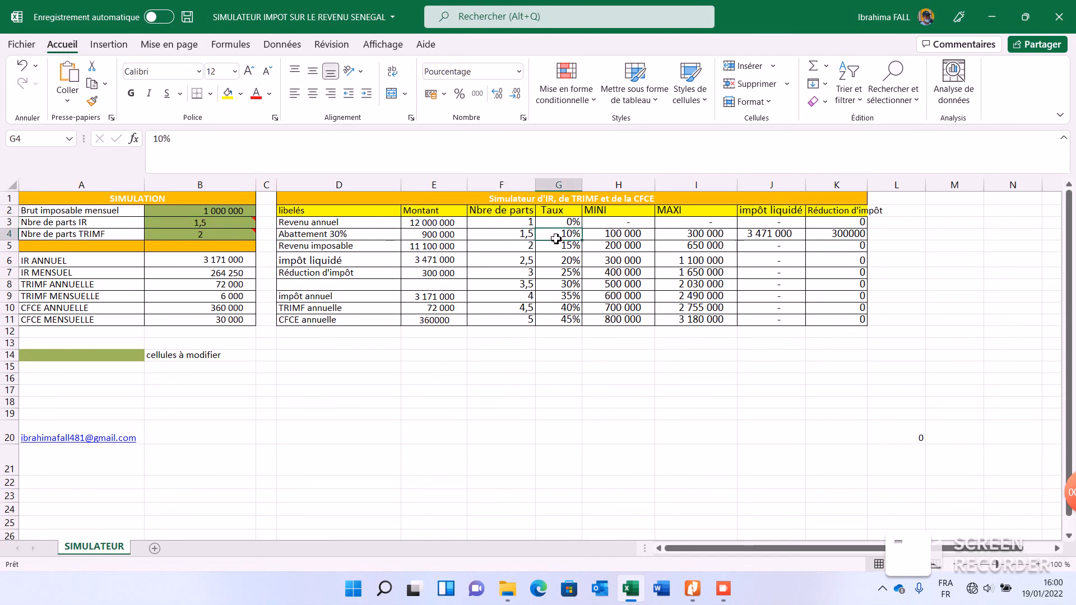
click(606, 240)
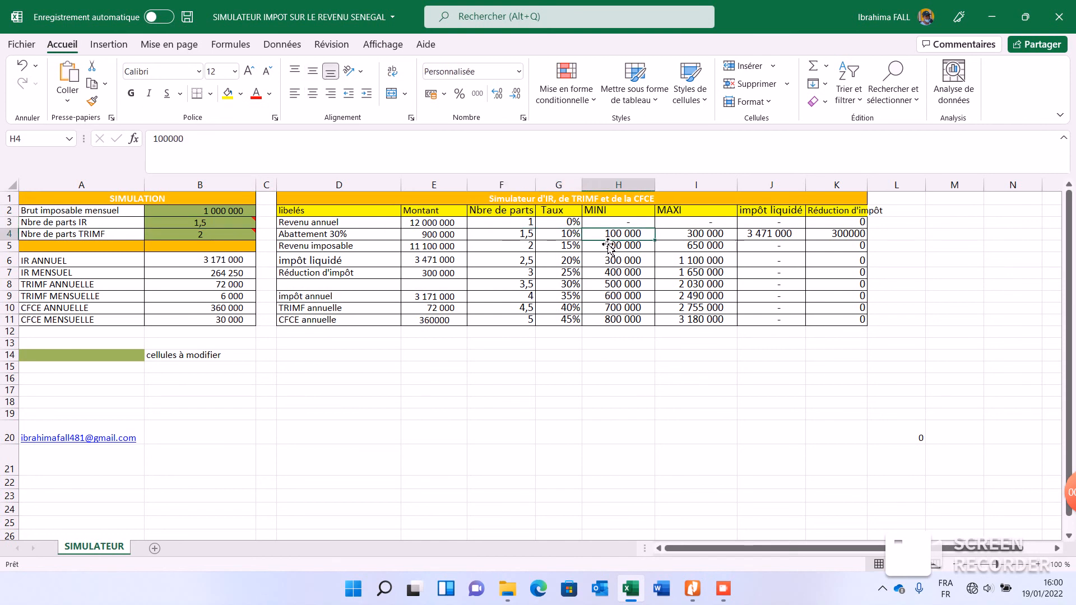
click(677, 239)
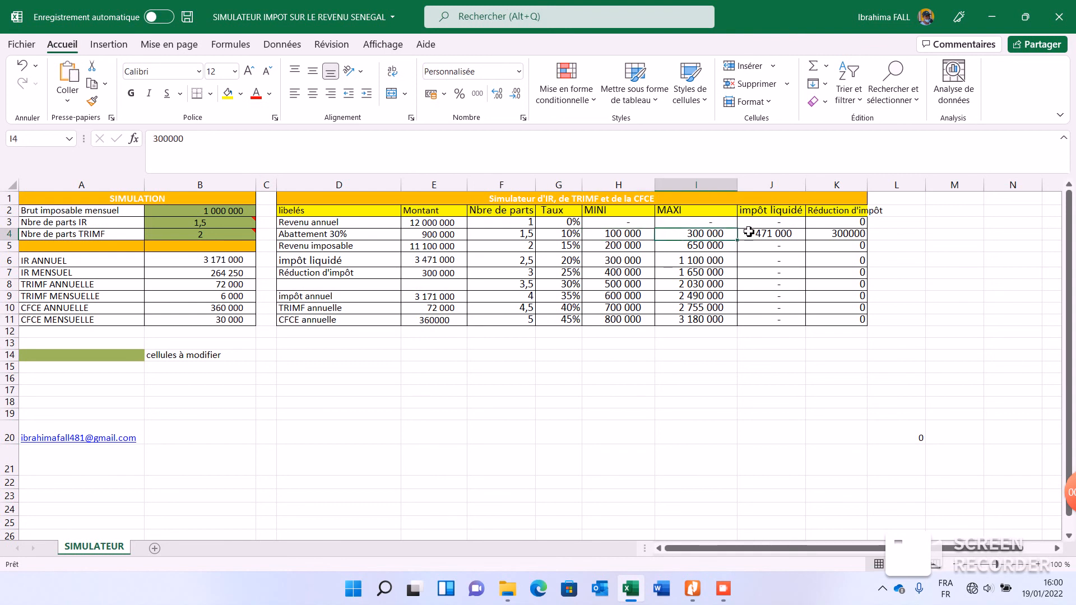
click(832, 238)
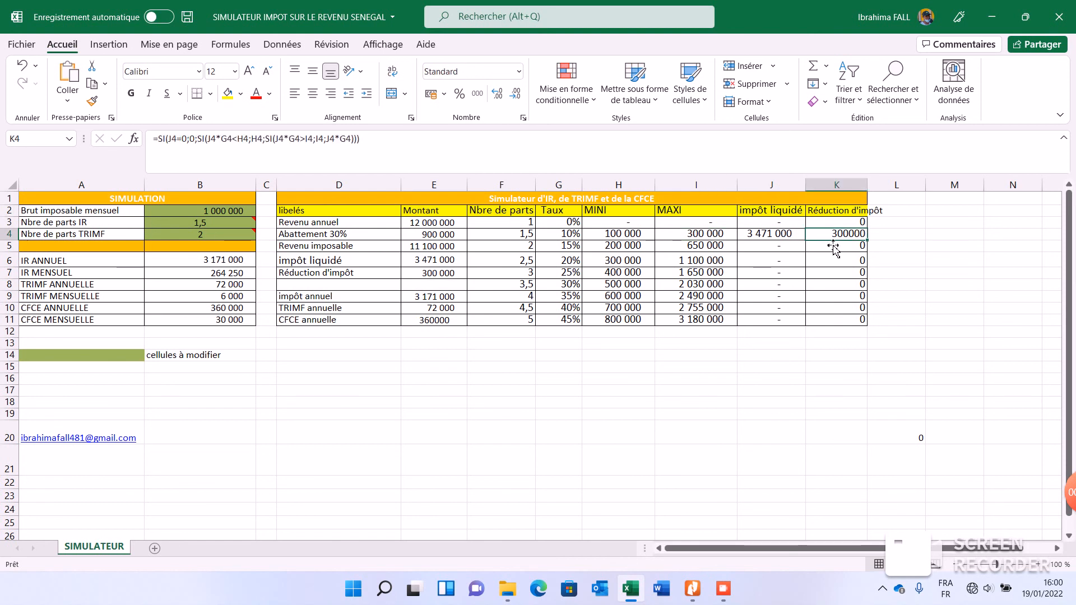
Examine the formulas for the tax reduction in E7, annual tax in E9 and monthly IR in B7
click(450, 276)
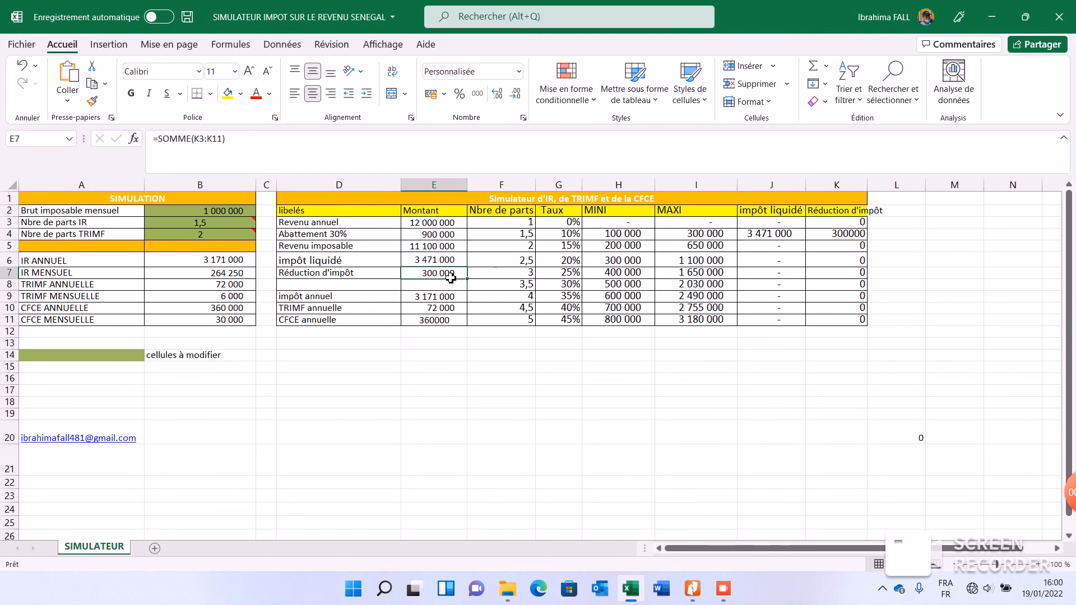
click(426, 297)
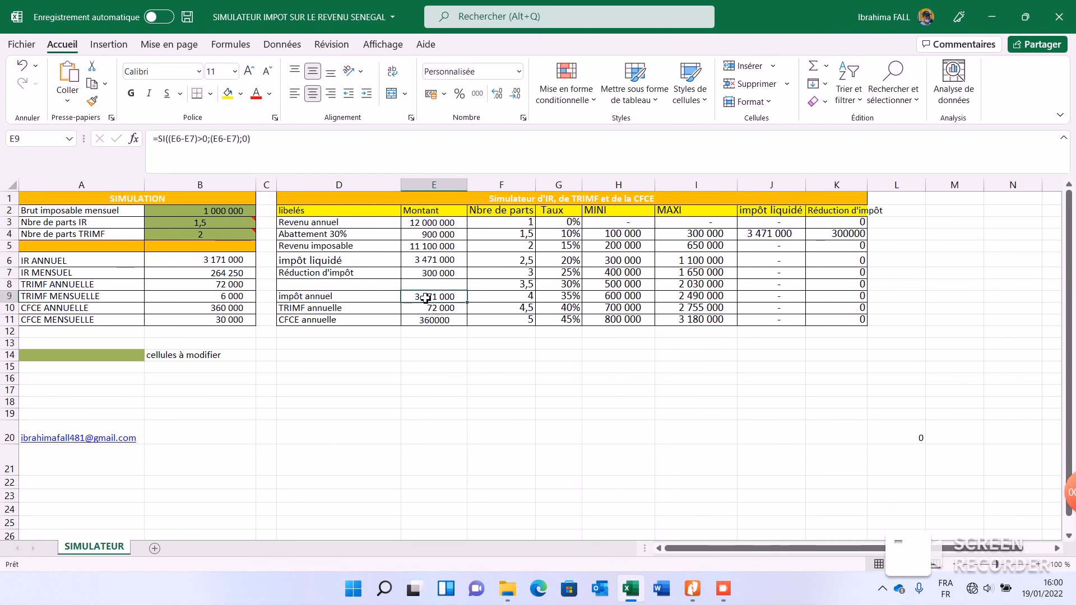
click(420, 266)
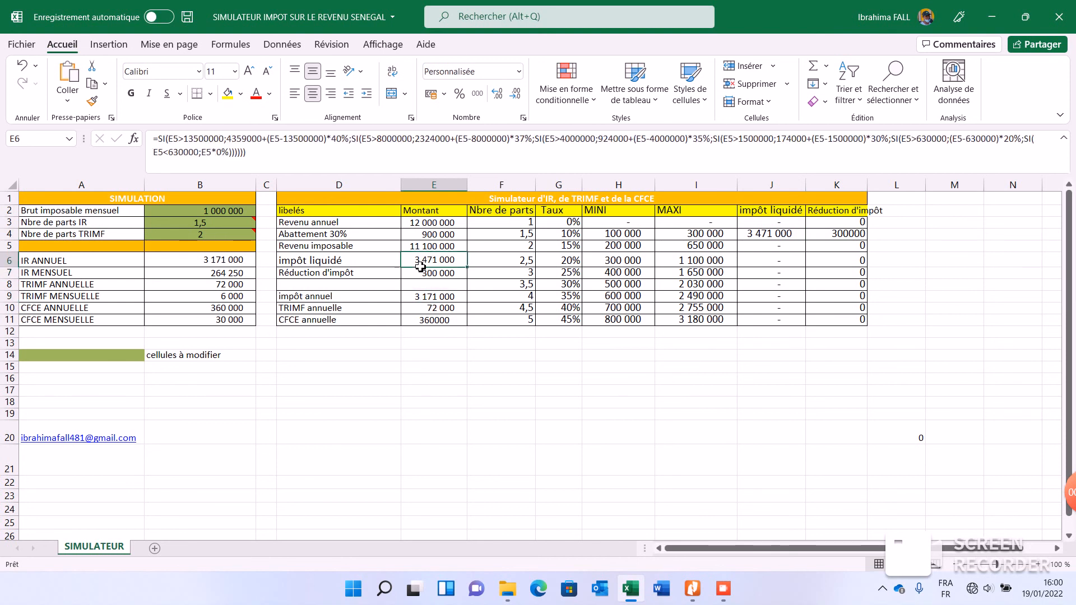
click(417, 301)
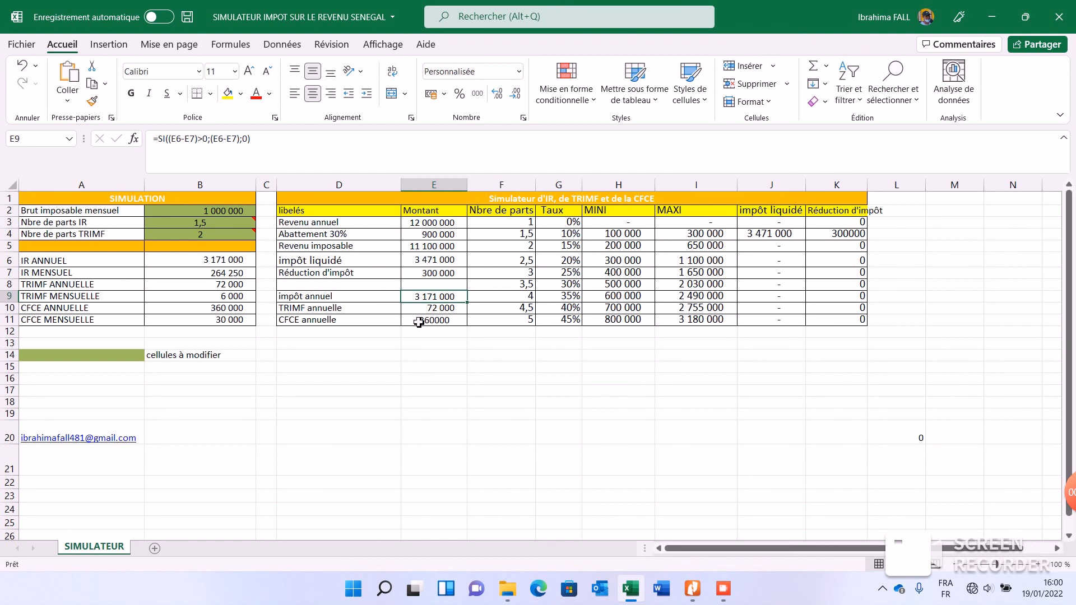
click(208, 275)
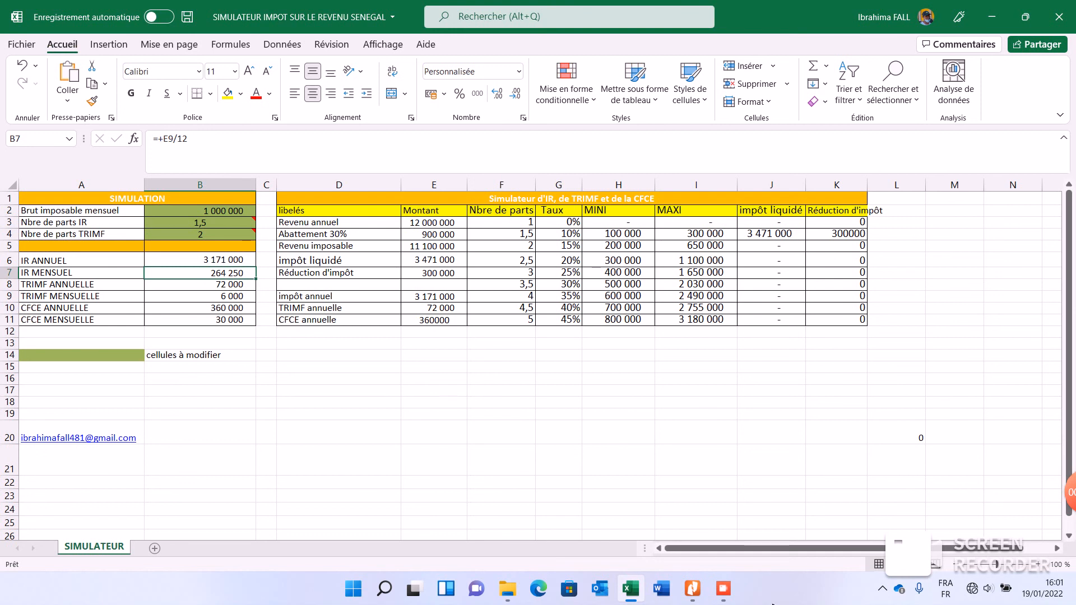
click(726, 590)
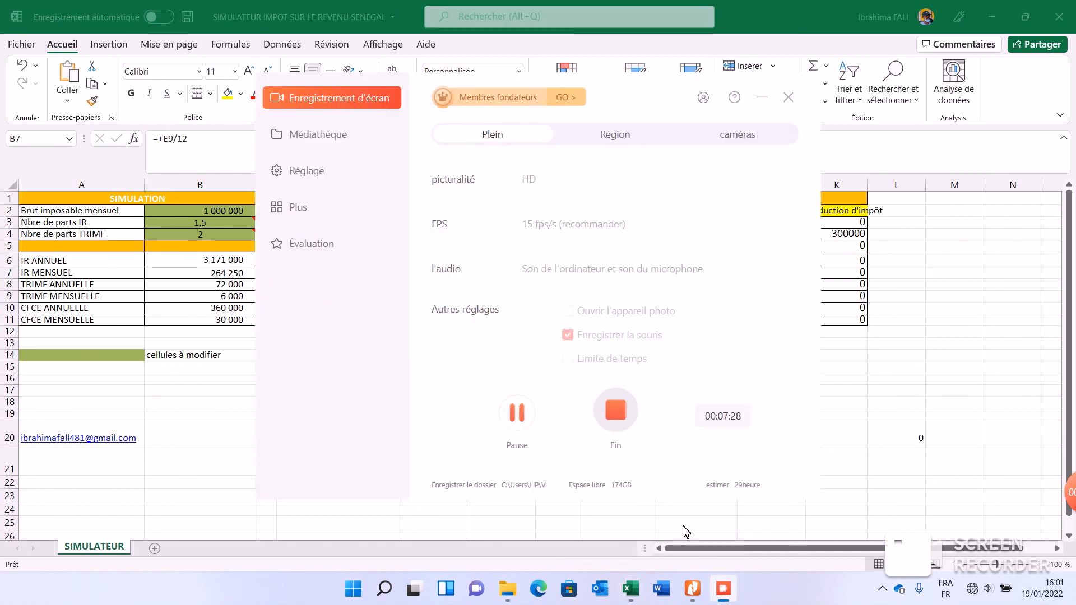